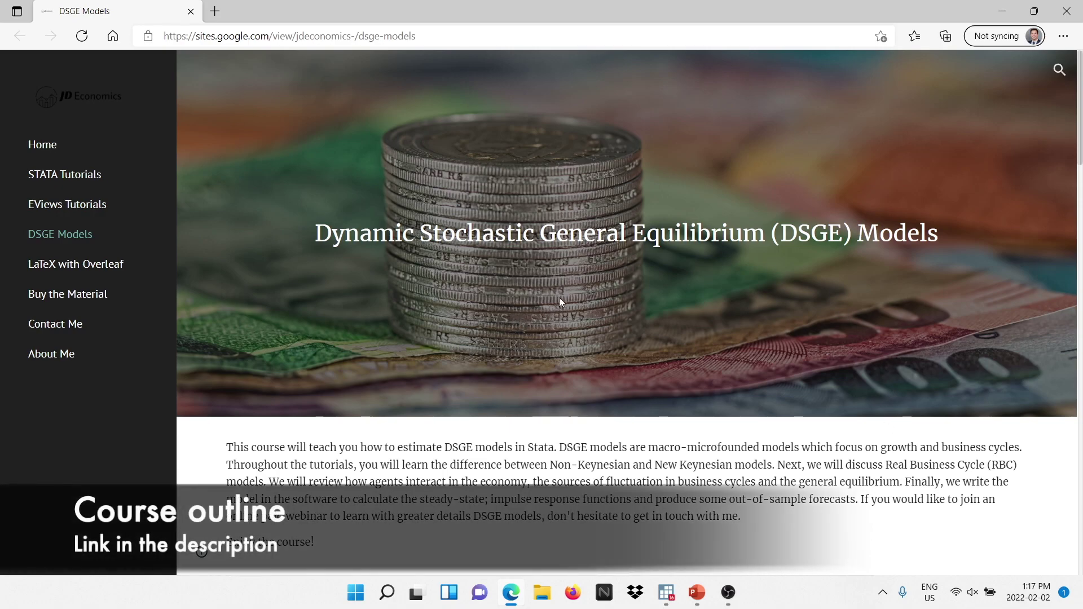
scroll(523, 294, down, 8)
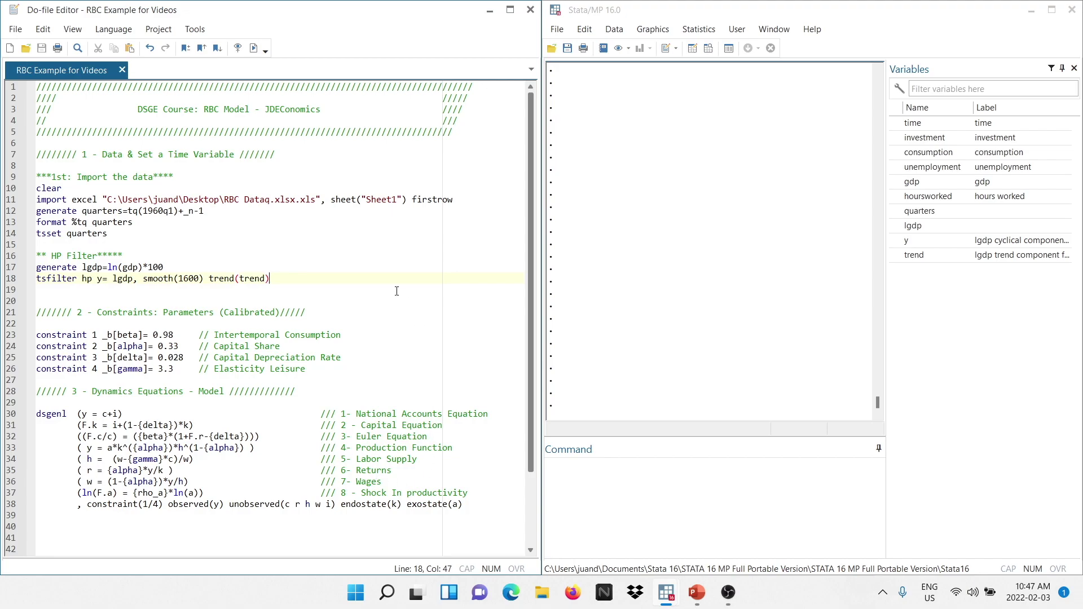
Step: Run the do-file's four calibrated parameter constraints, followed by the dsgenl block with the eight dynamic equations
drag(307, 369, 31, 334)
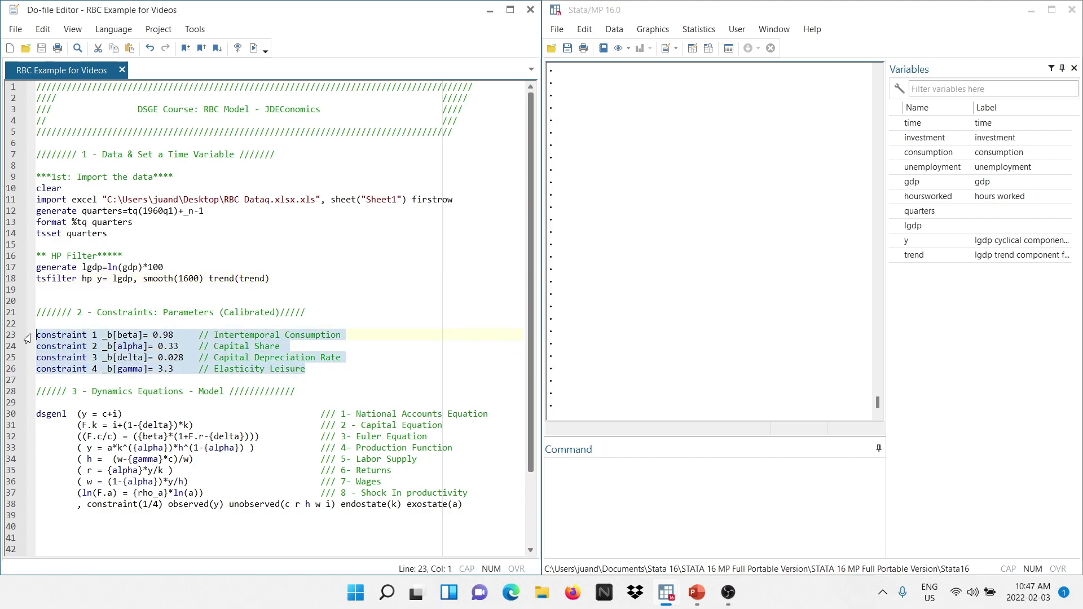
click(253, 48)
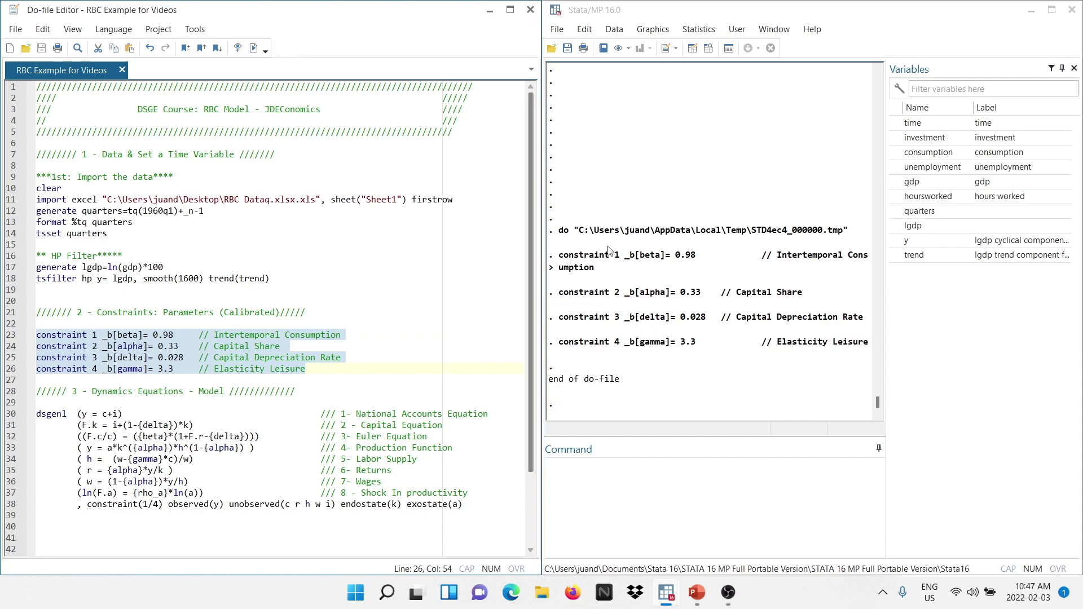
drag(464, 503, 34, 414)
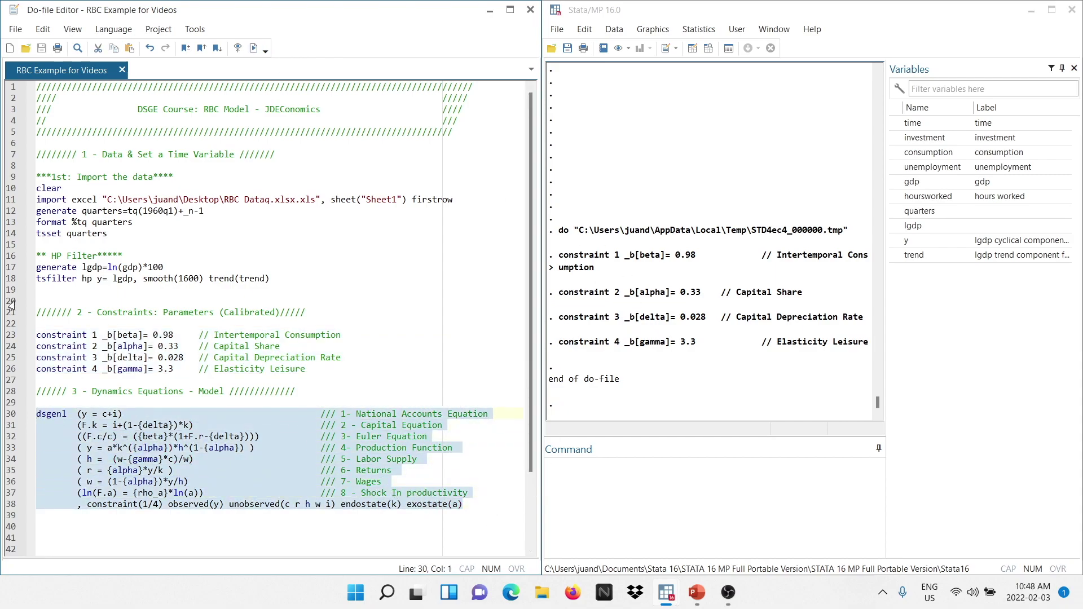
click(253, 48)
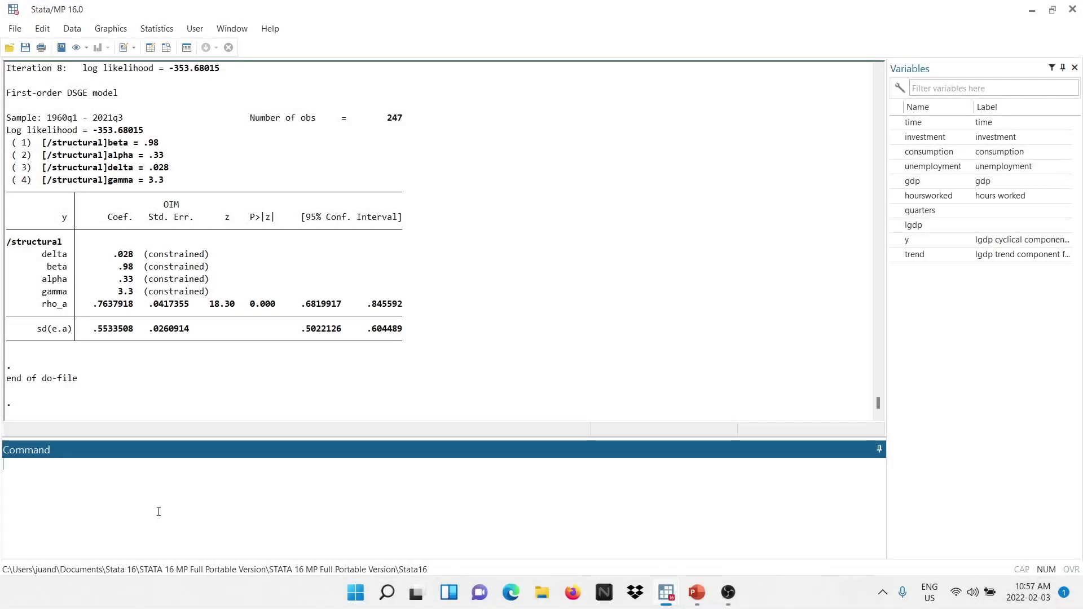
Step: Display the model's steady state in compact form with the command estat steady, compact
text(estat)
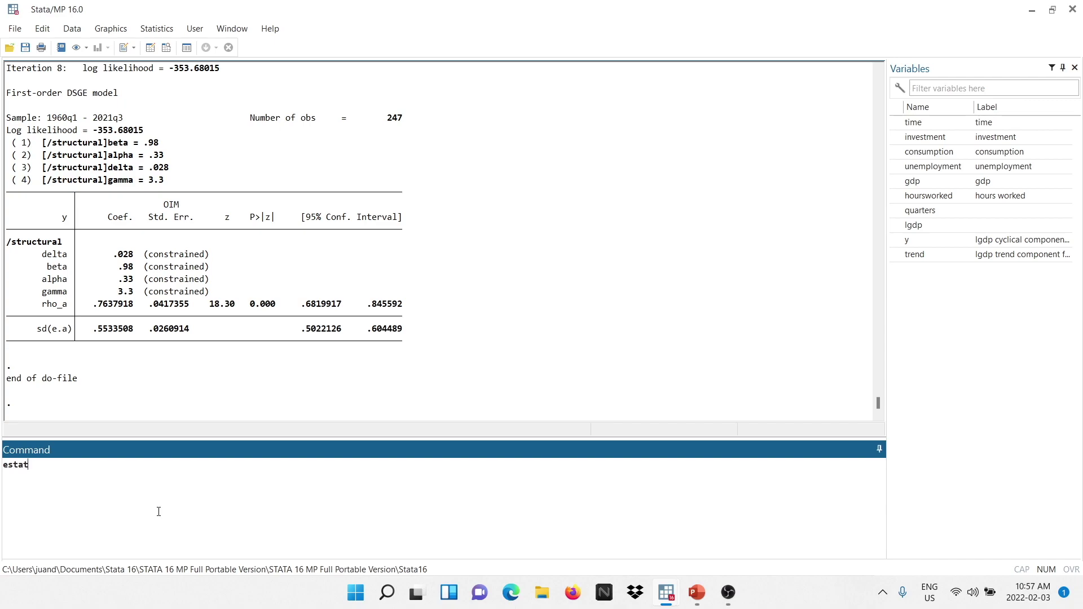
text( steady, compact)
key(Return)
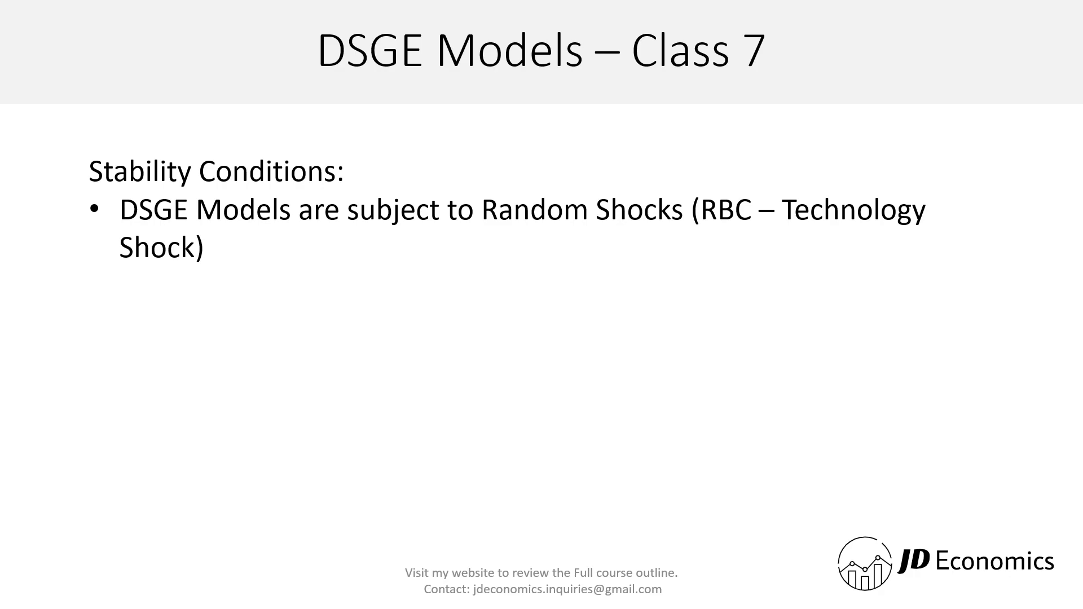
key(Right)
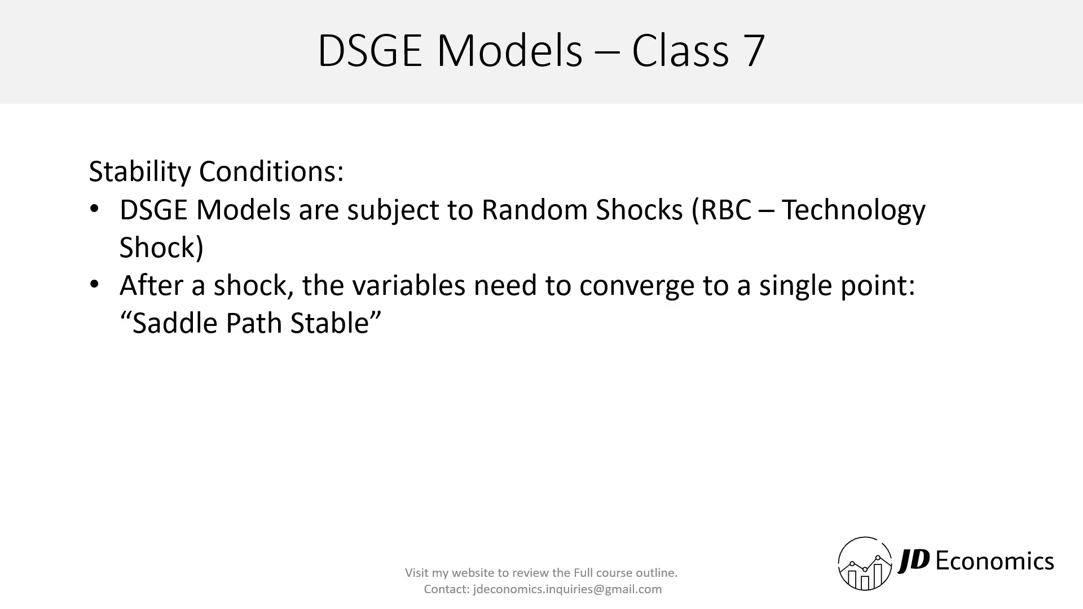
key(Right)
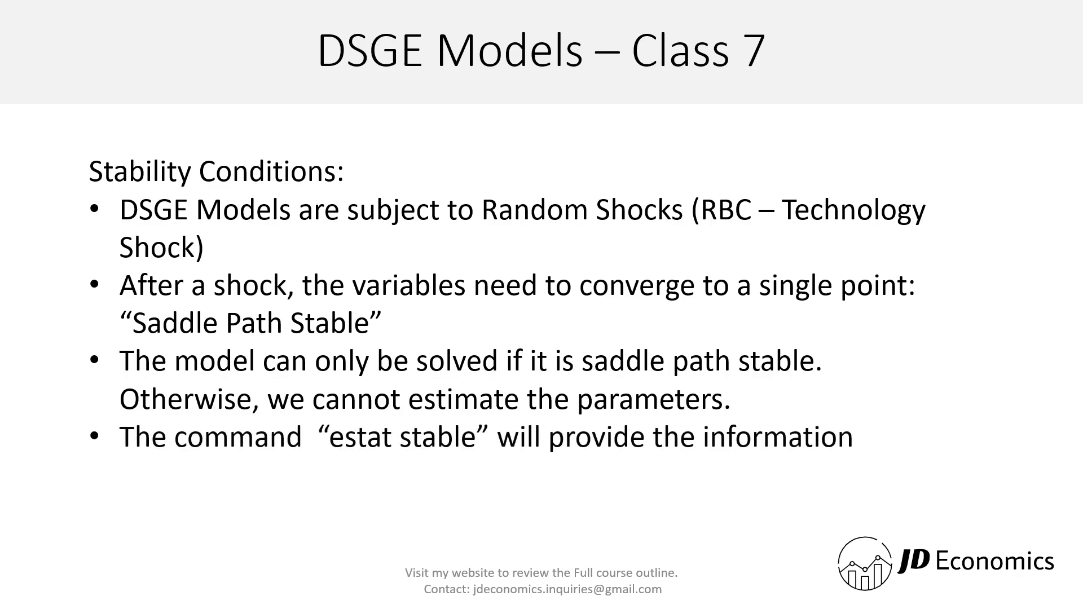
key(Right)
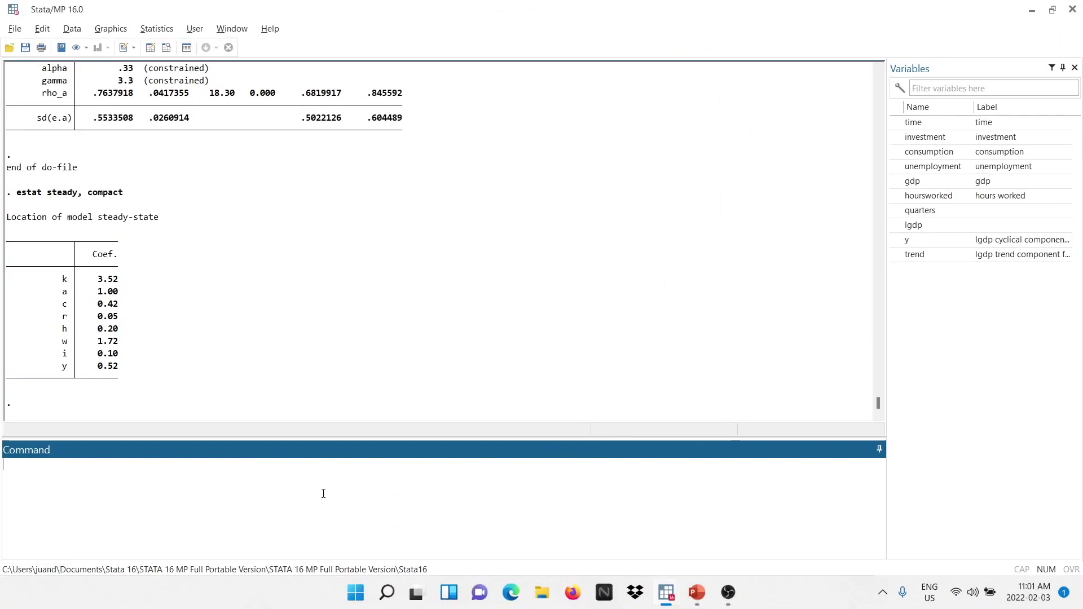
Step: Check the model's saddle-path stability with estat stable and highlight the concluding line below the eigenvalue table
text(estat stable)
key(Return)
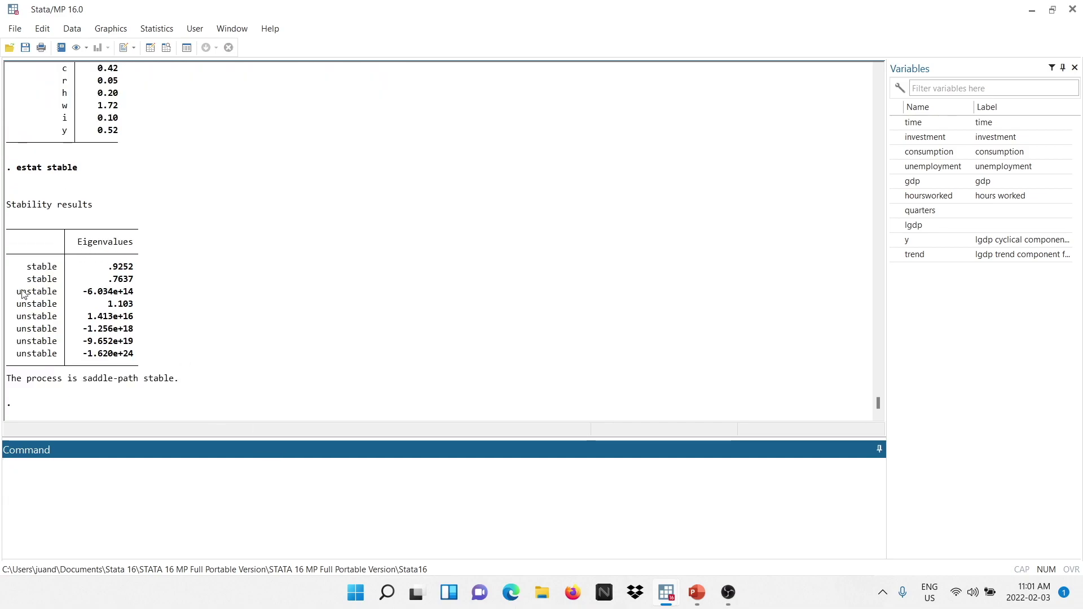
click(12, 382)
drag(13, 382, 188, 391)
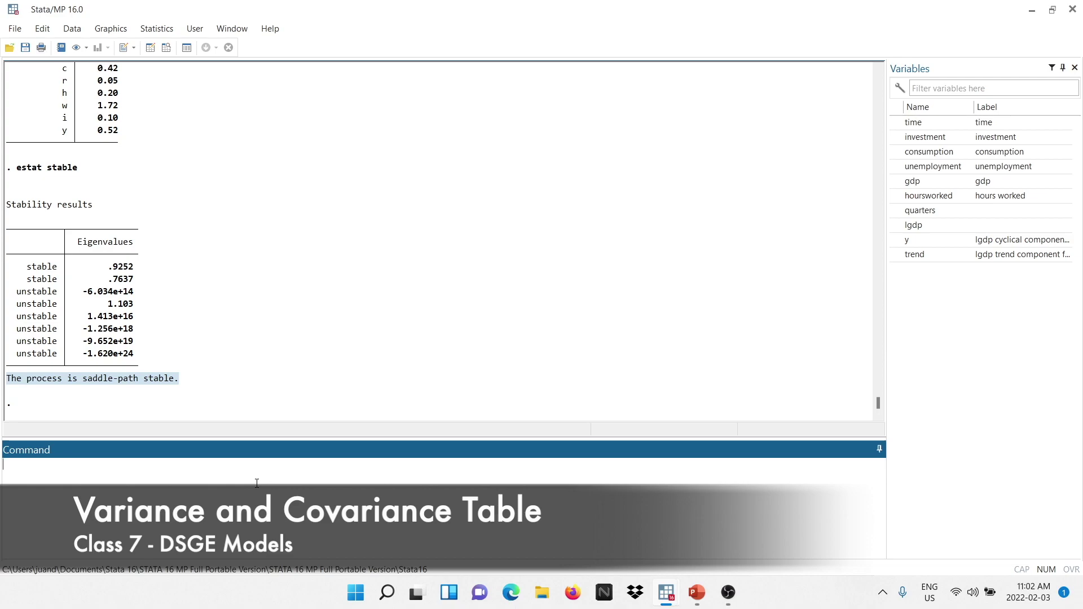
Step: Run estat covariance and review the estimated variances and covariances of the model variables
text(estat cova)
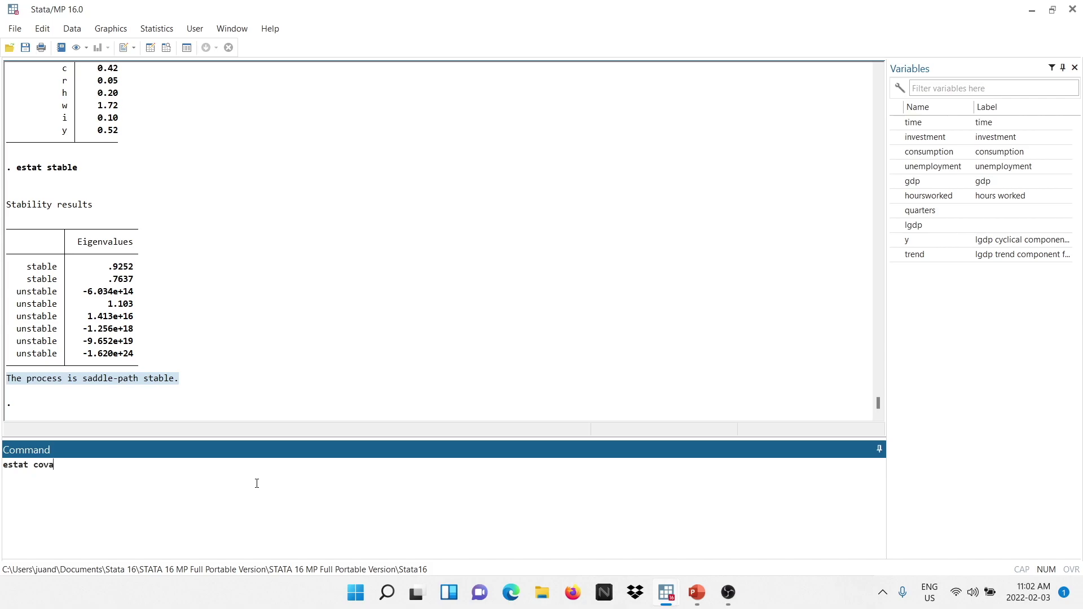
text(riance)
key(Return)
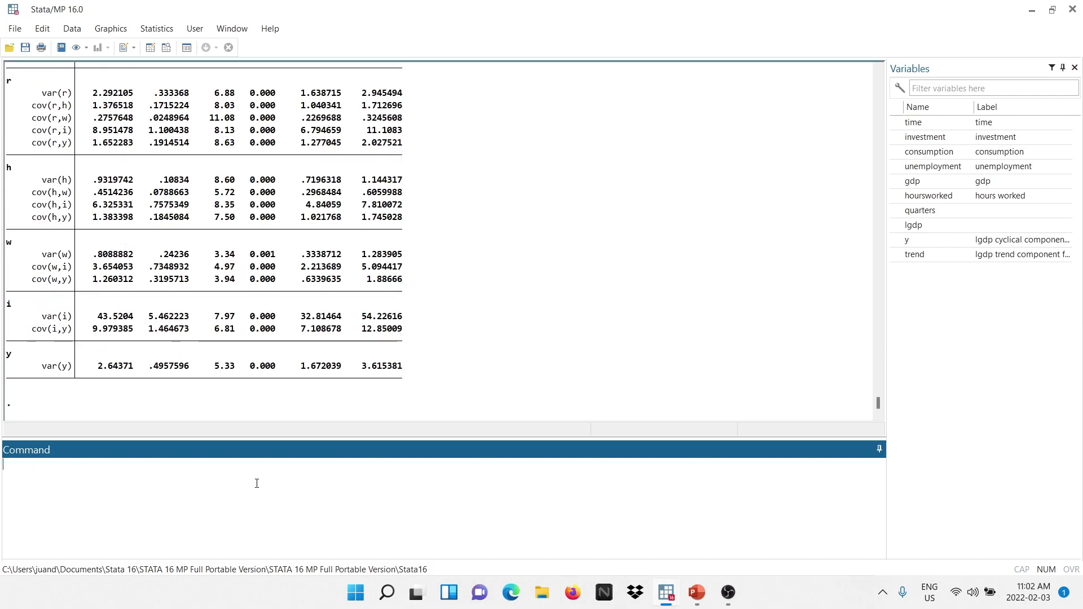
scroll(242, 289, up, 4)
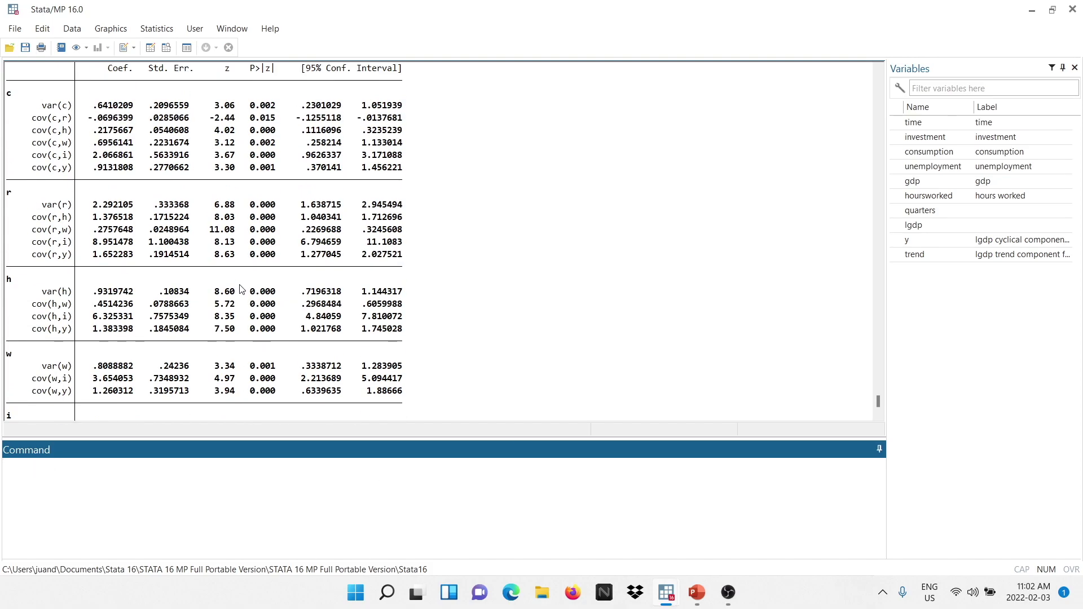
scroll(250, 249, up, 1)
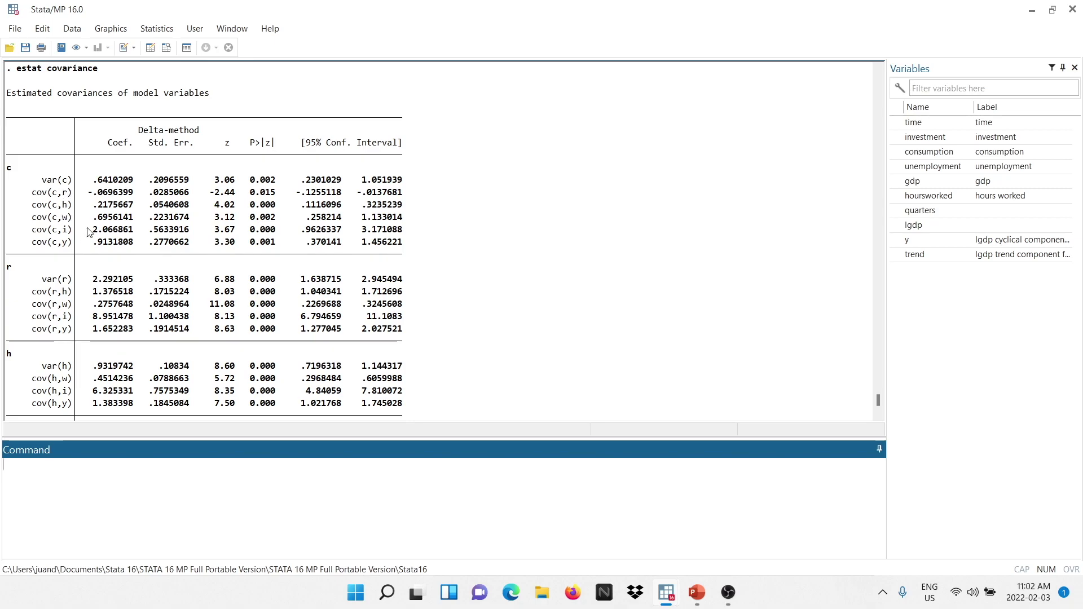
scroll(99, 224, down, 1)
scroll(21, 237, down, 2)
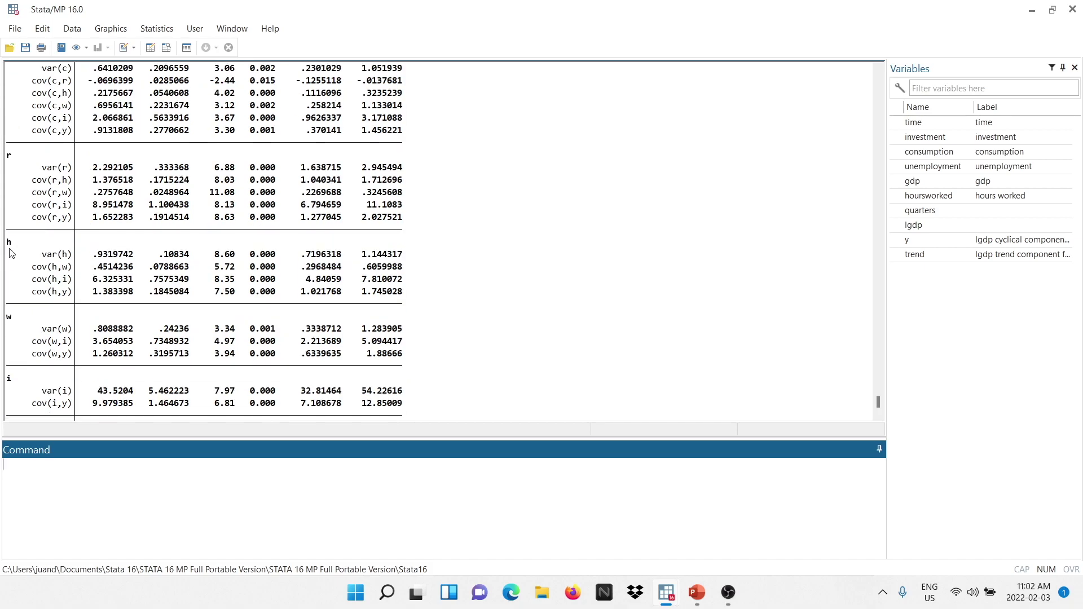
scroll(12, 265, down, 2)
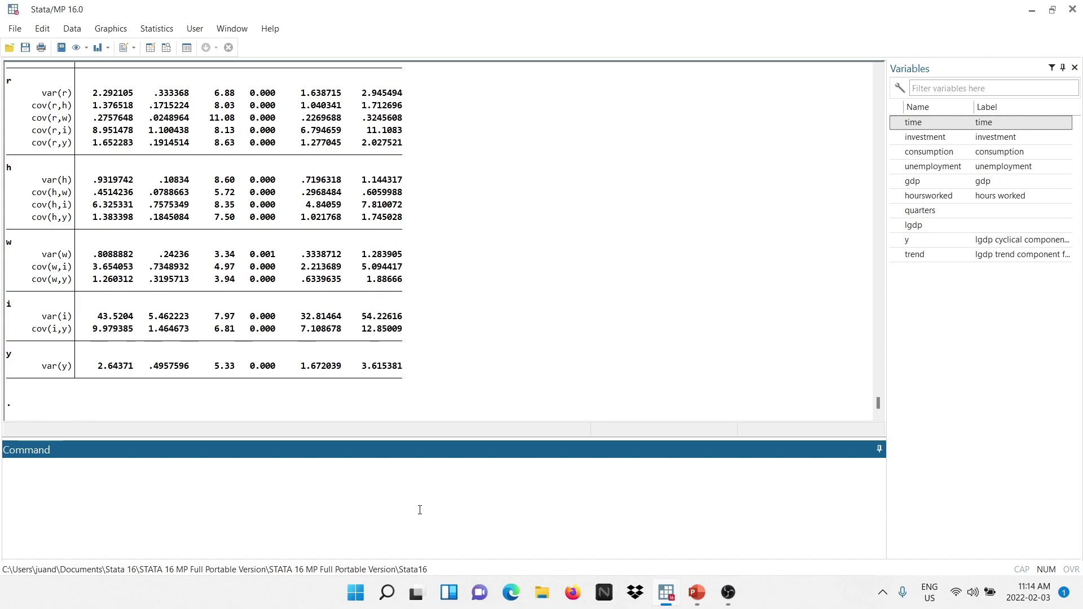
Step: Activate the IRF file with irf set irf and generate its results with irf create responses, replace step(48)
text(irf set irf)
key(Return)
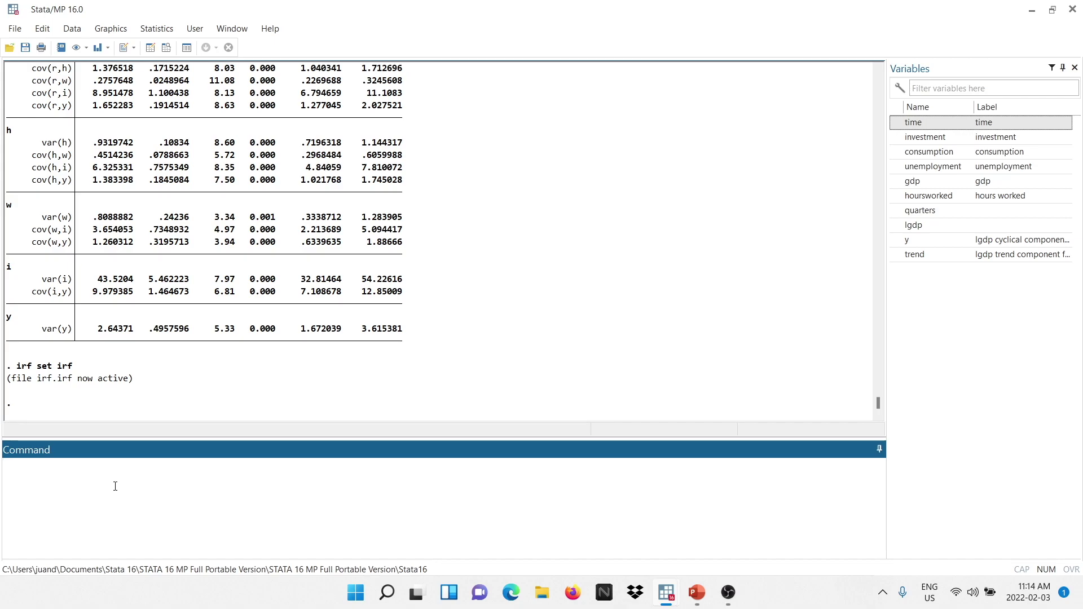
text(irf create responses,)
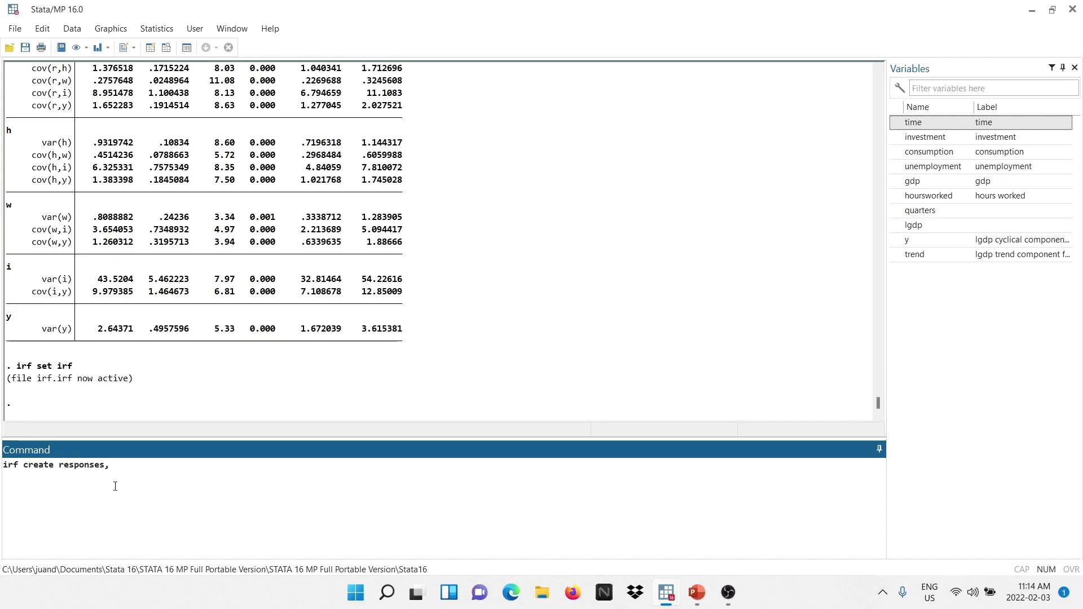
text( replace)
text(s)
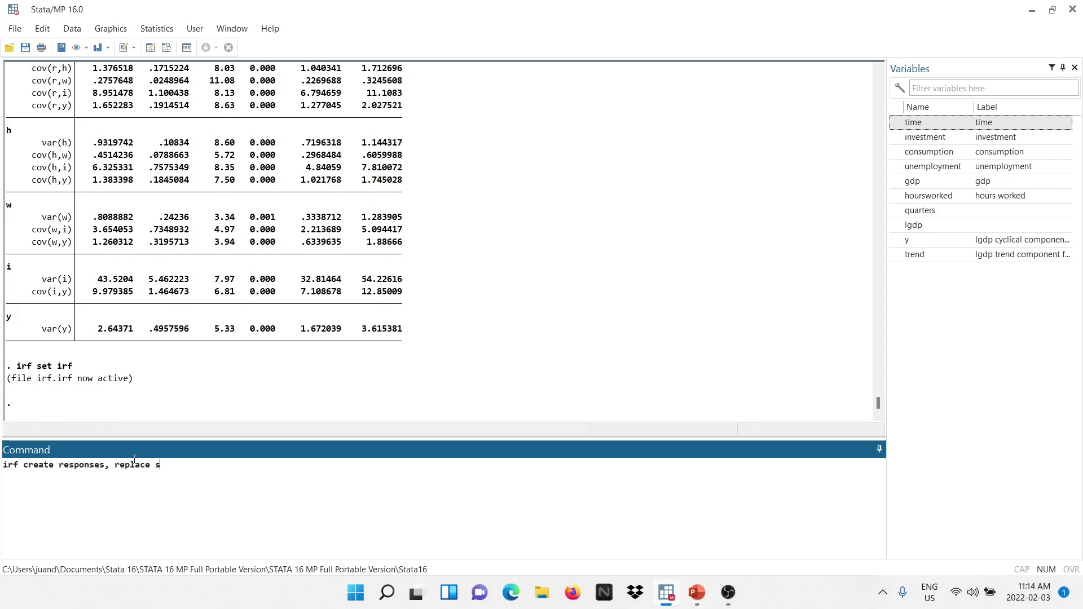
text(tep(48)
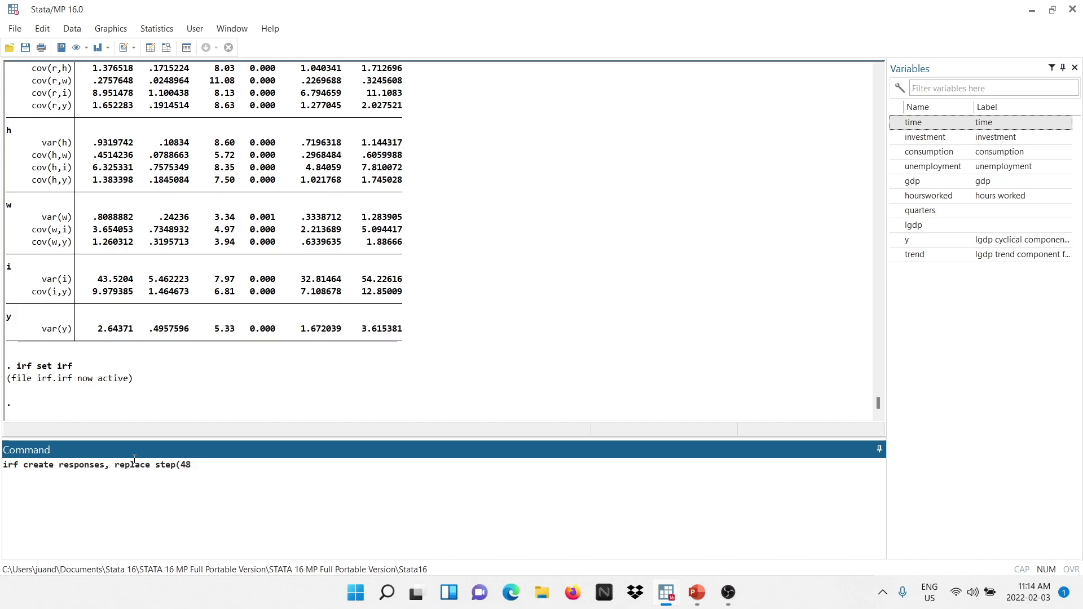
text())
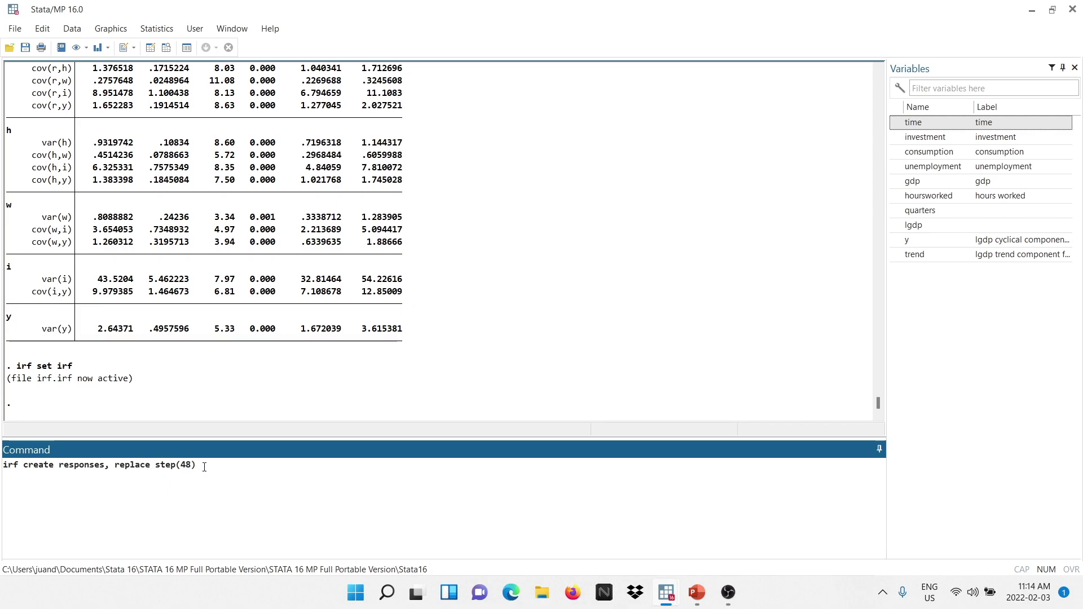
key(Return)
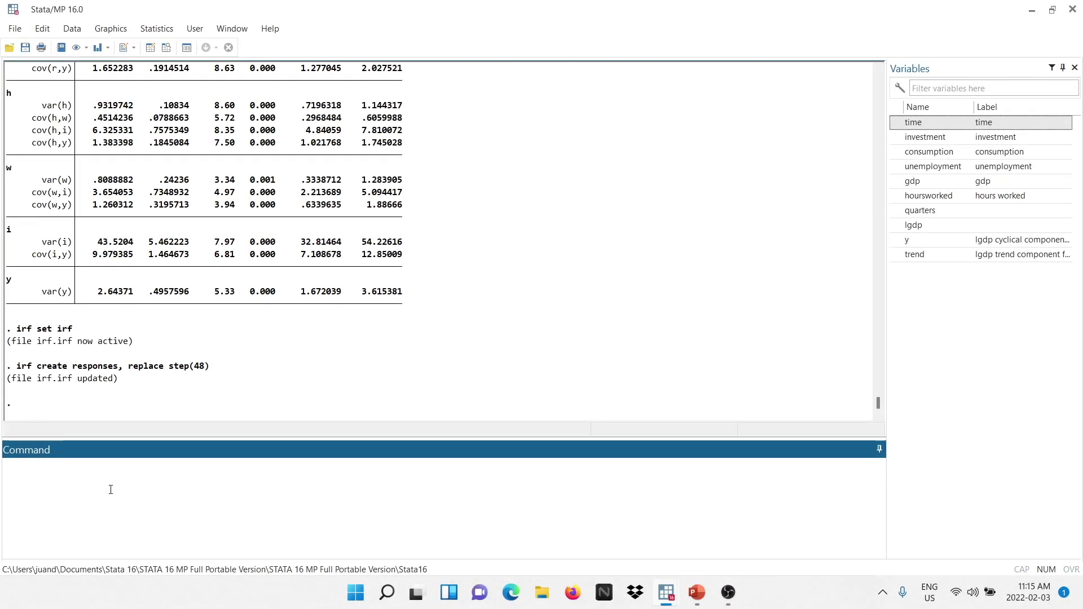
Step: Graph the impulse responses with irf graph irf, irf(responses) impulse(a) response(a y i c h r w k) byopts(yrescale)
text(irf graph irf,)
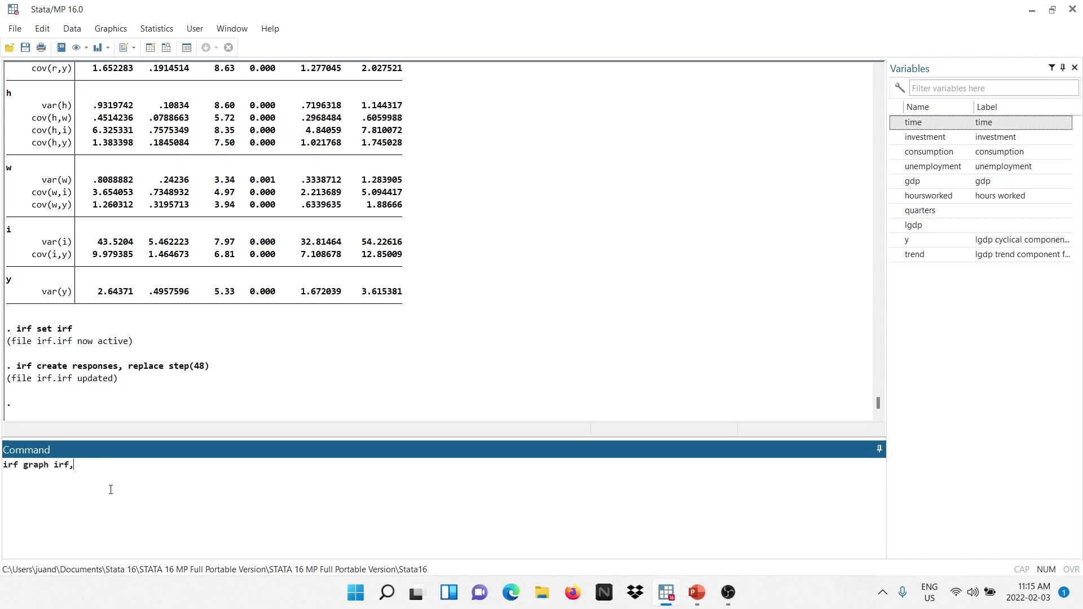
text( irf()
text(responses) impu)
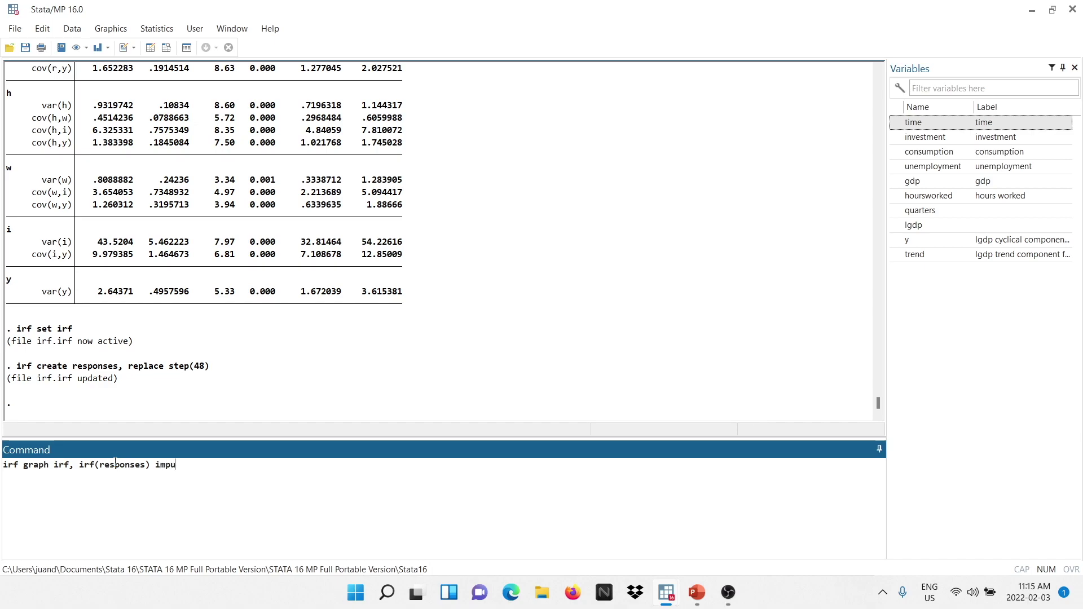
text(lse(a))
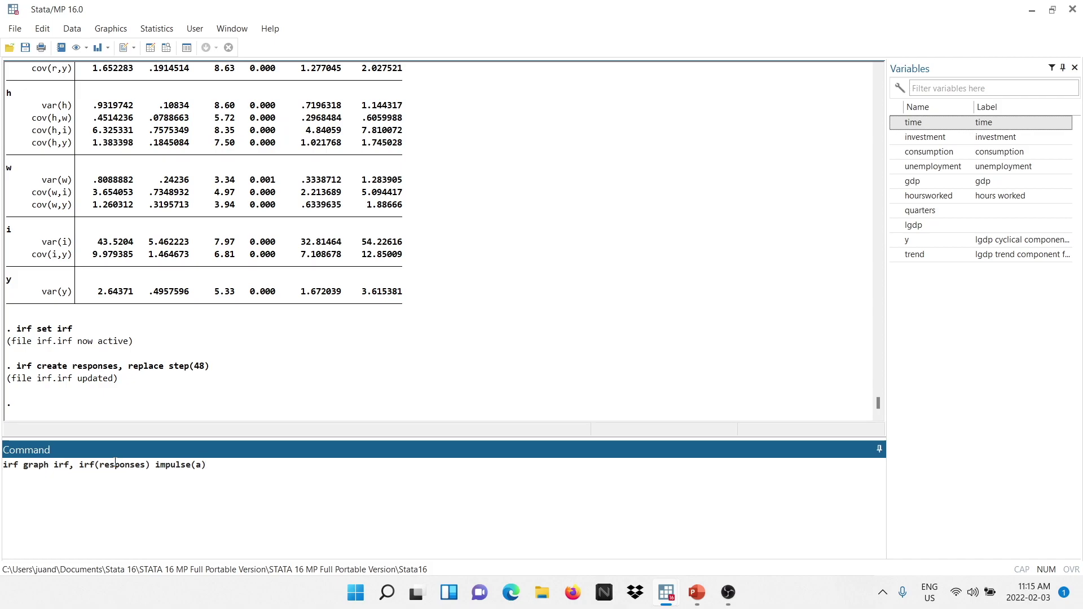
text( response(a y i c )
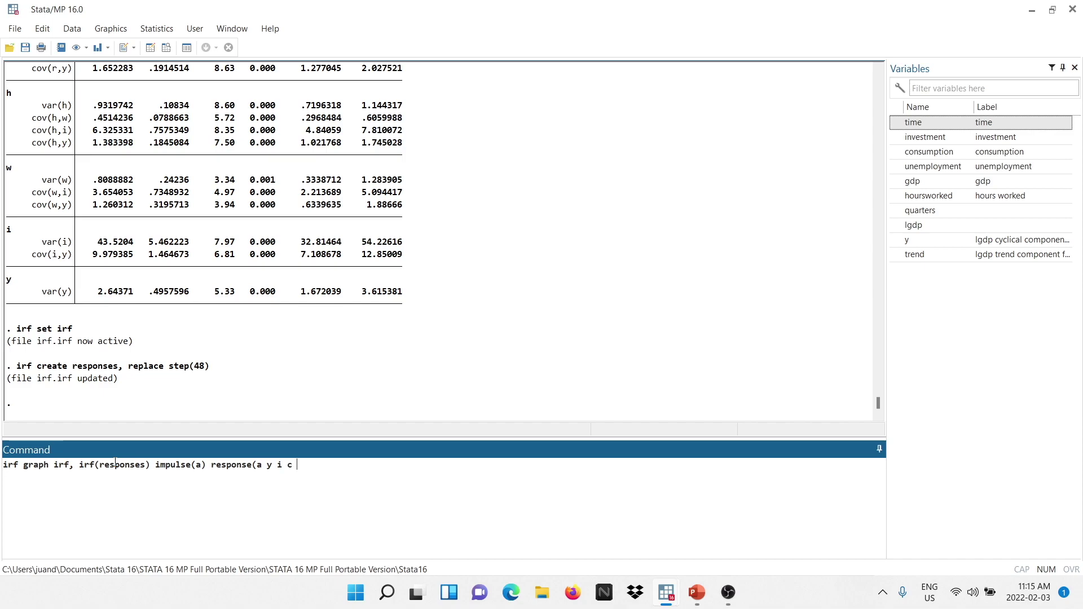
text(h r w k))
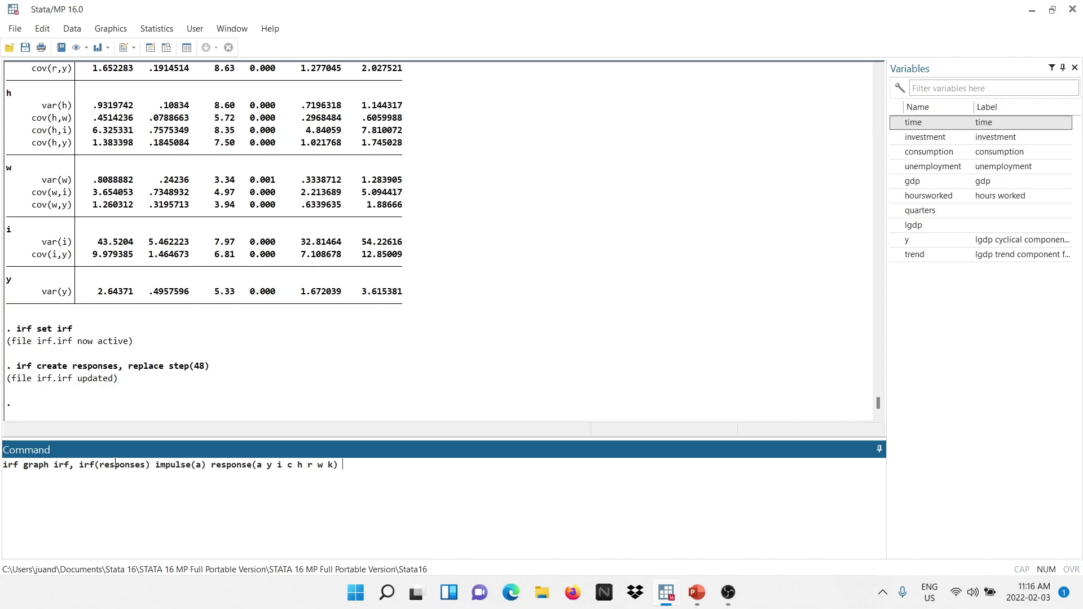
text( byopts(yrescale))
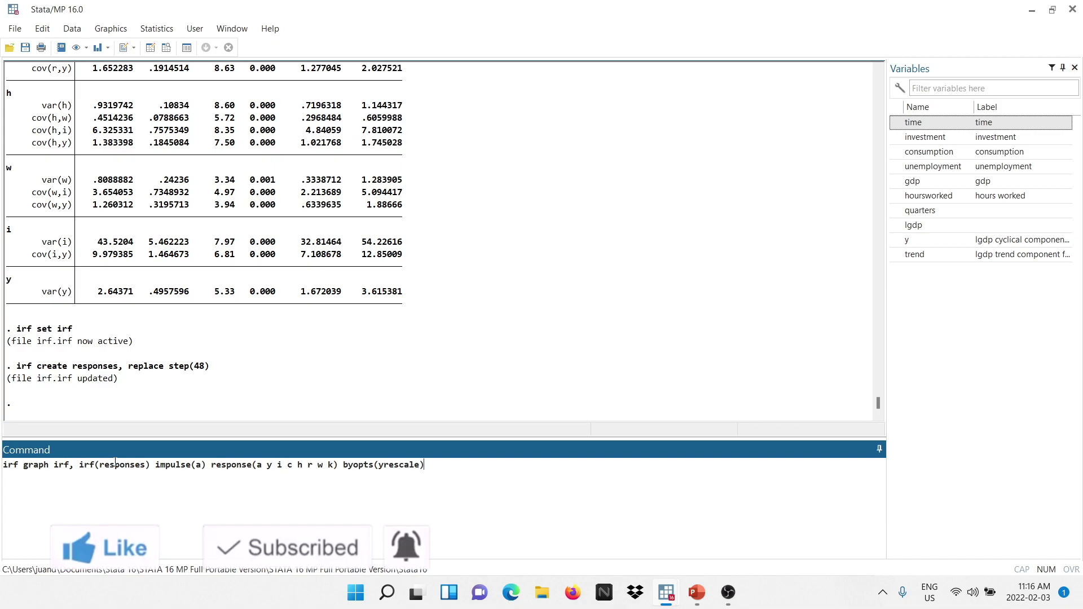
key(Return)
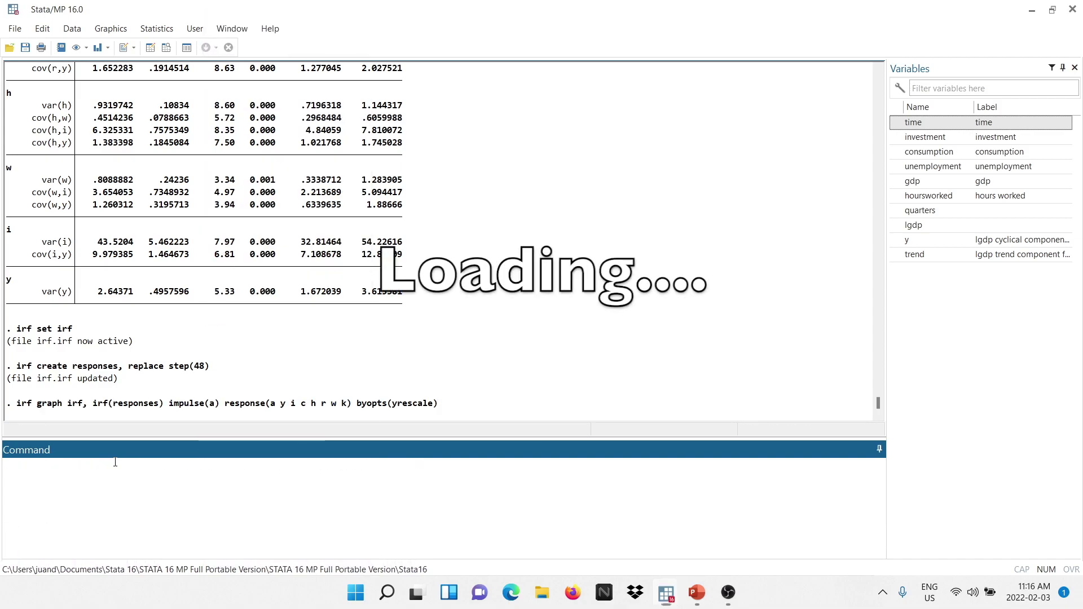